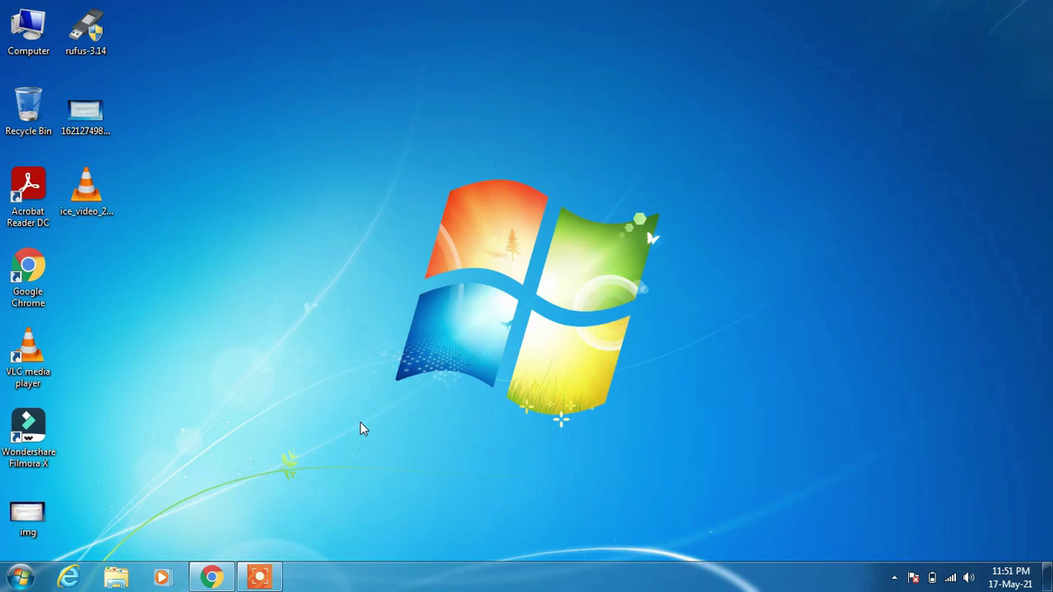
View the Install Windows error screenshot, then close it to return to the desktop.
{"action": "double_click", "coordinate": [86, 114]}
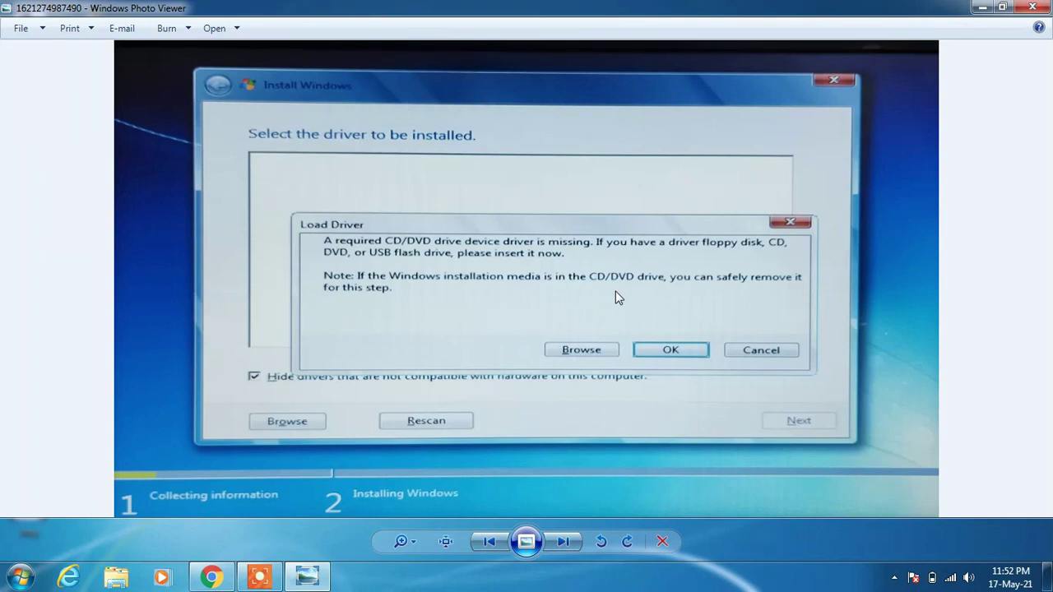
{"action": "left_click", "coordinate": [1032, 8]}
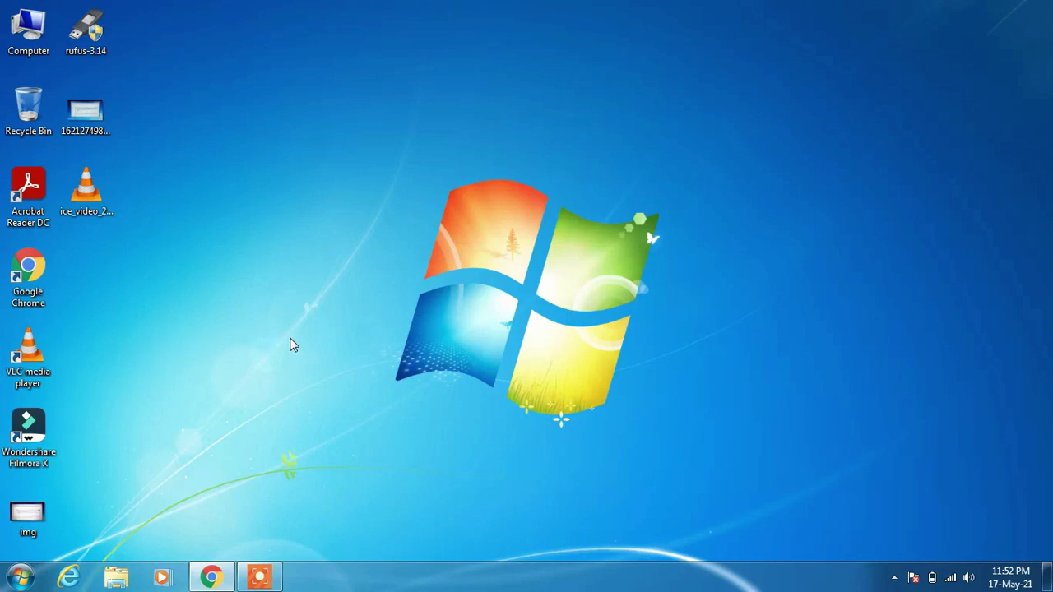
Search Google for 'gigabyte motherboard' from the Chrome new tab page.
{"action": "left_click", "coordinate": [211, 578]}
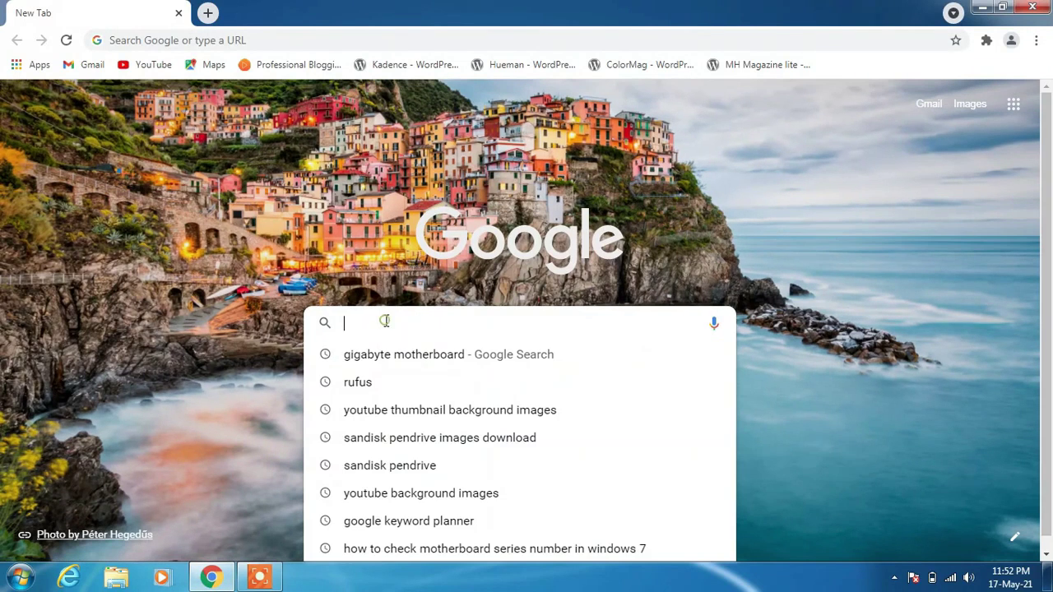
{"action": "left_click", "coordinate": [386, 321]}
{"action": "type", "text": "gigab"}
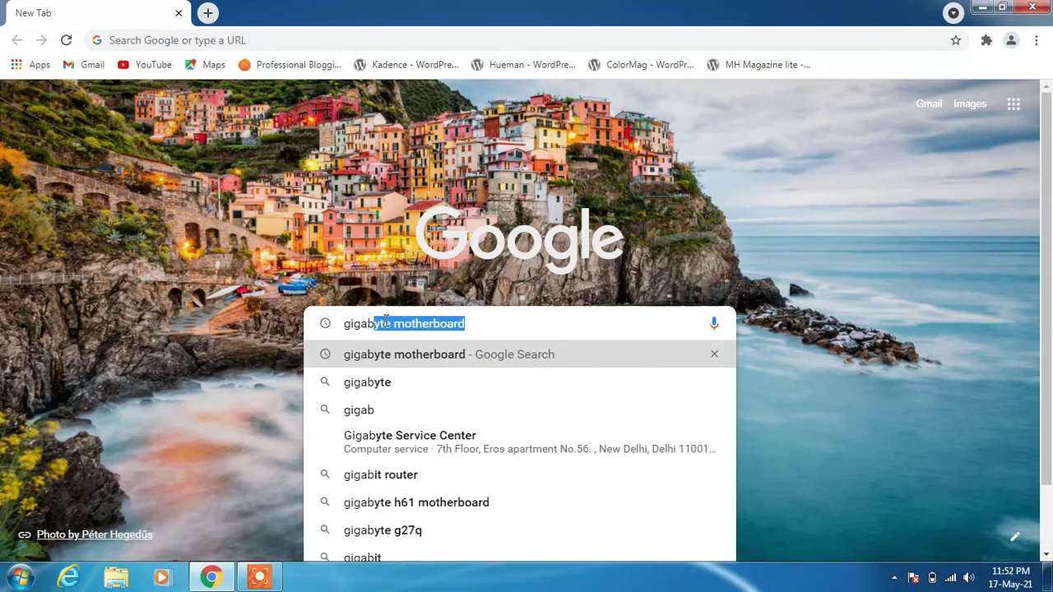
{"action": "type", "text": "yte mo"}
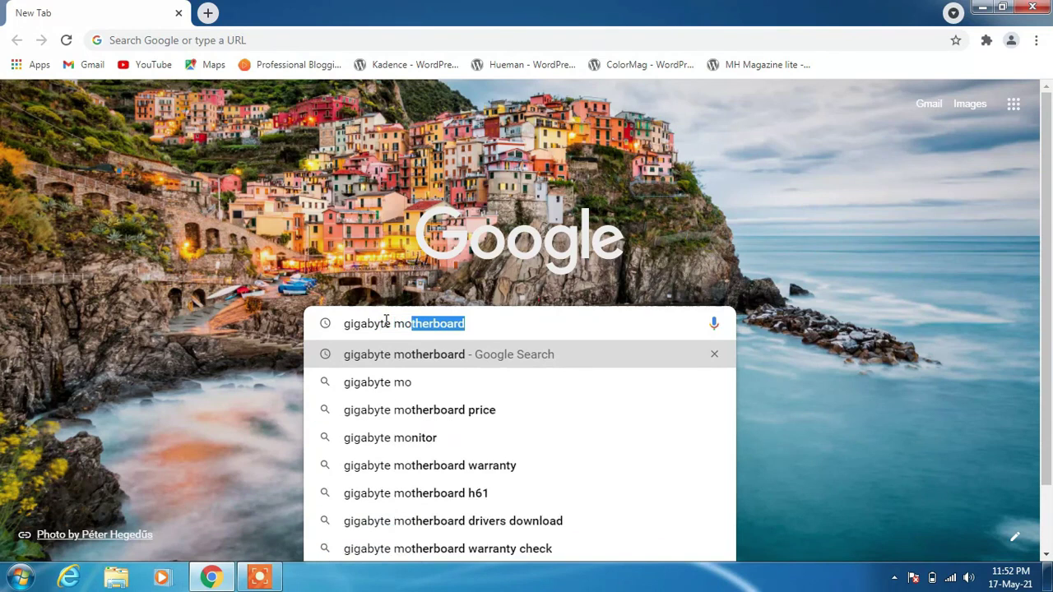
{"action": "type", "text": "therboard"}
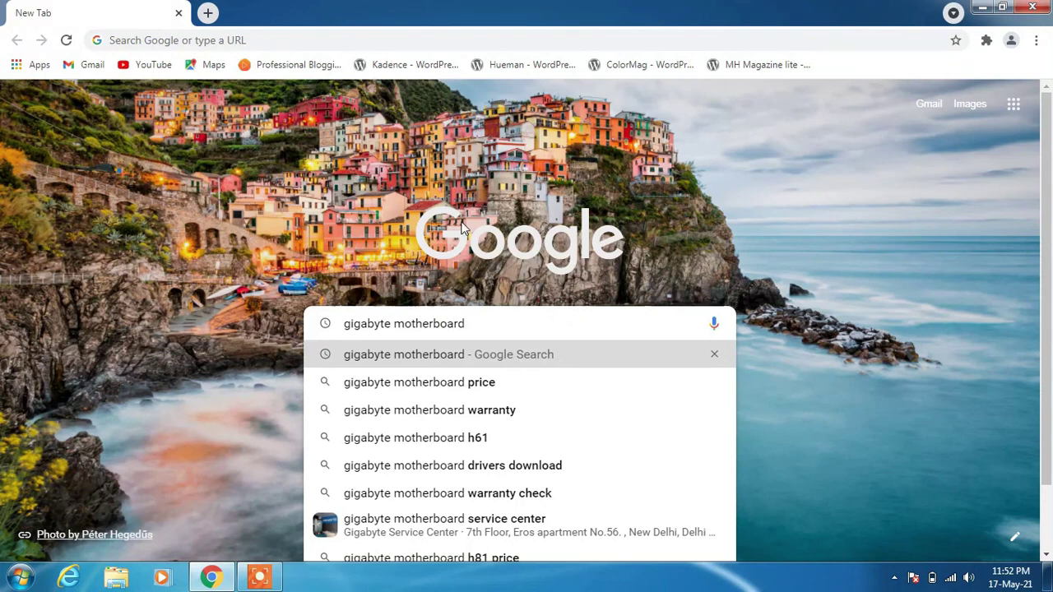
{"action": "key", "text": "Return"}
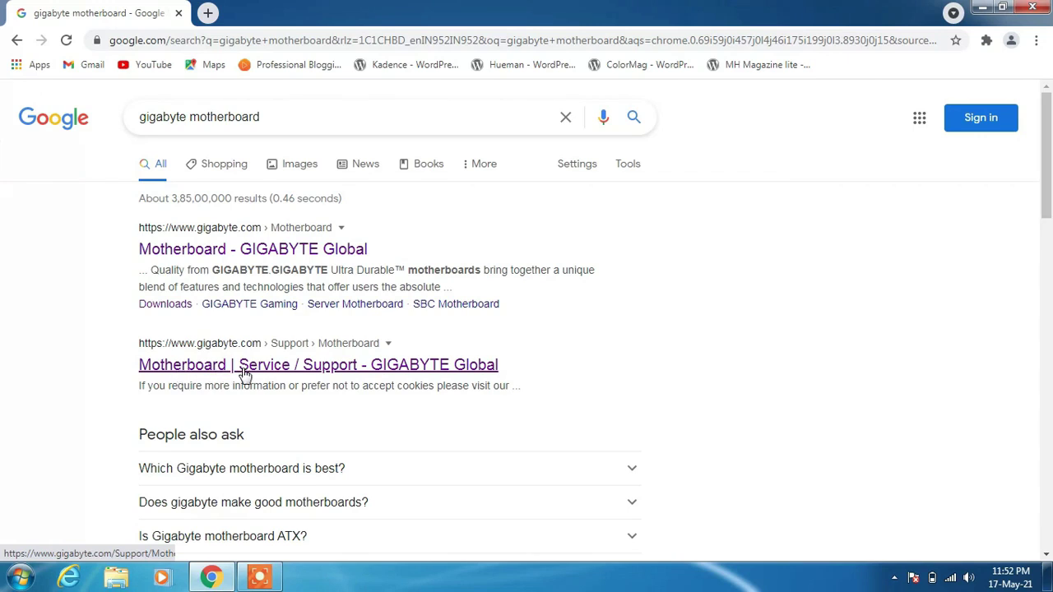
Open GIGABYTE's Motherboard Service/Support page and go to its Utility downloads list.
{"action": "left_click", "coordinate": [359, 364]}
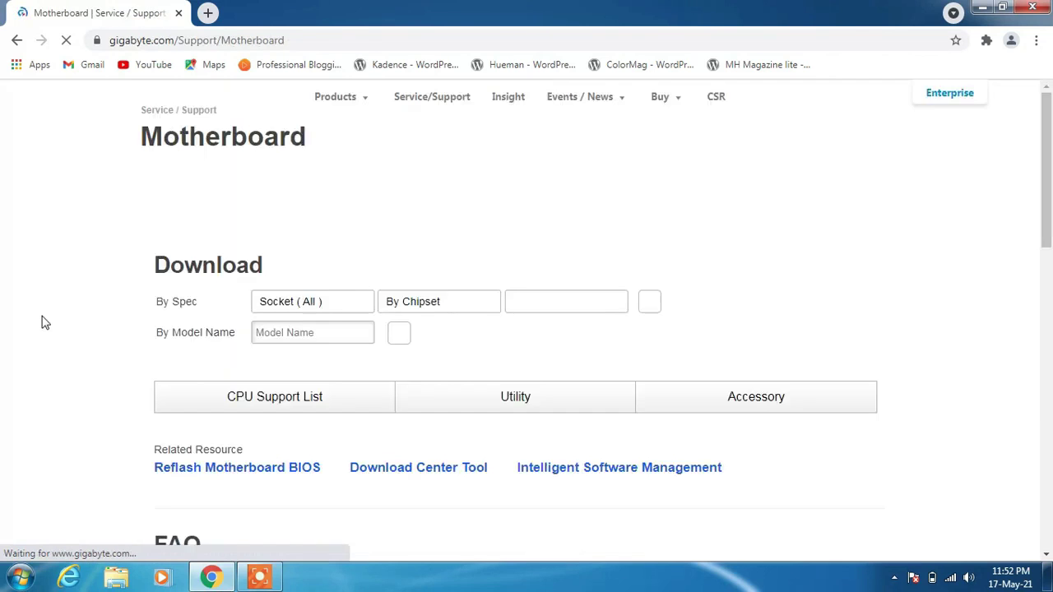
{"action": "scroll", "coordinate": [47, 326], "scroll_direction": "down", "scroll_amount": 1}
{"action": "scroll", "coordinate": [47, 326], "scroll_direction": "down", "scroll_amount": 2}
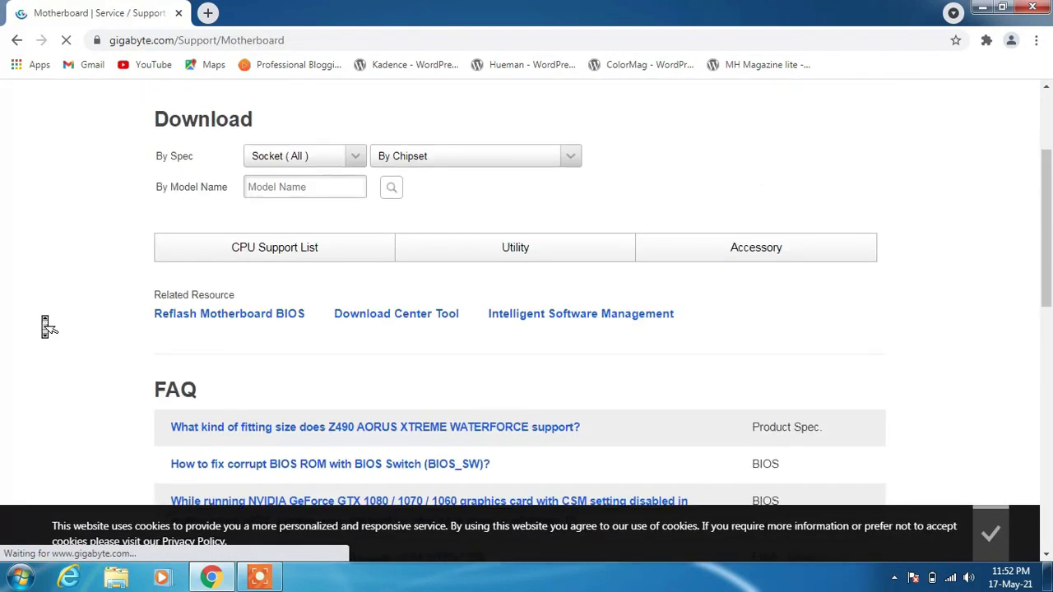
{"action": "left_click", "coordinate": [577, 308]}
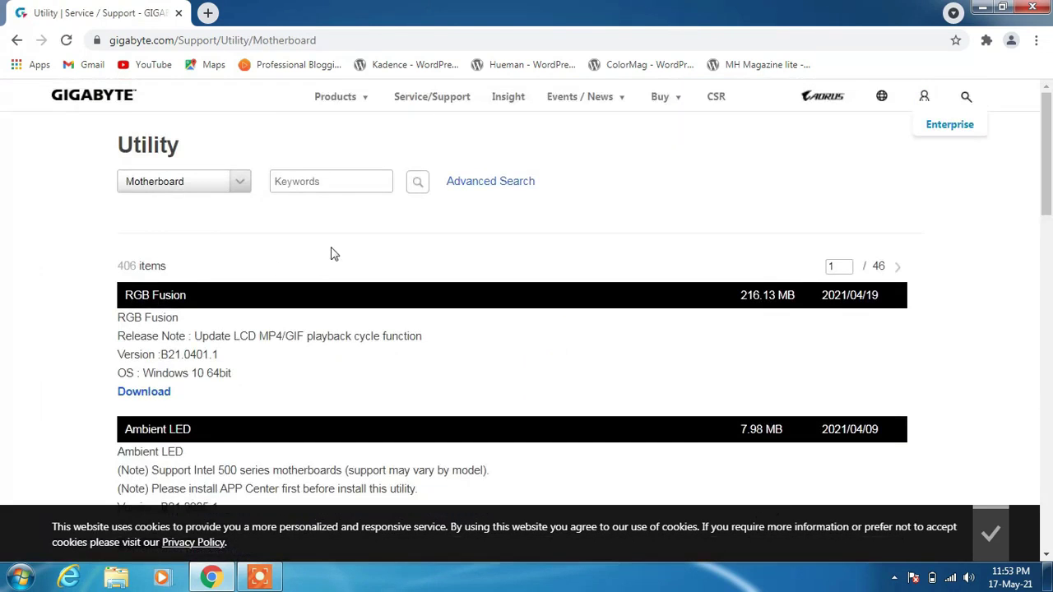
Enter 'windows usb installation tool' as the utility search keywords.
{"action": "left_click", "coordinate": [312, 182]}
{"action": "type", "text": "windows usb"}
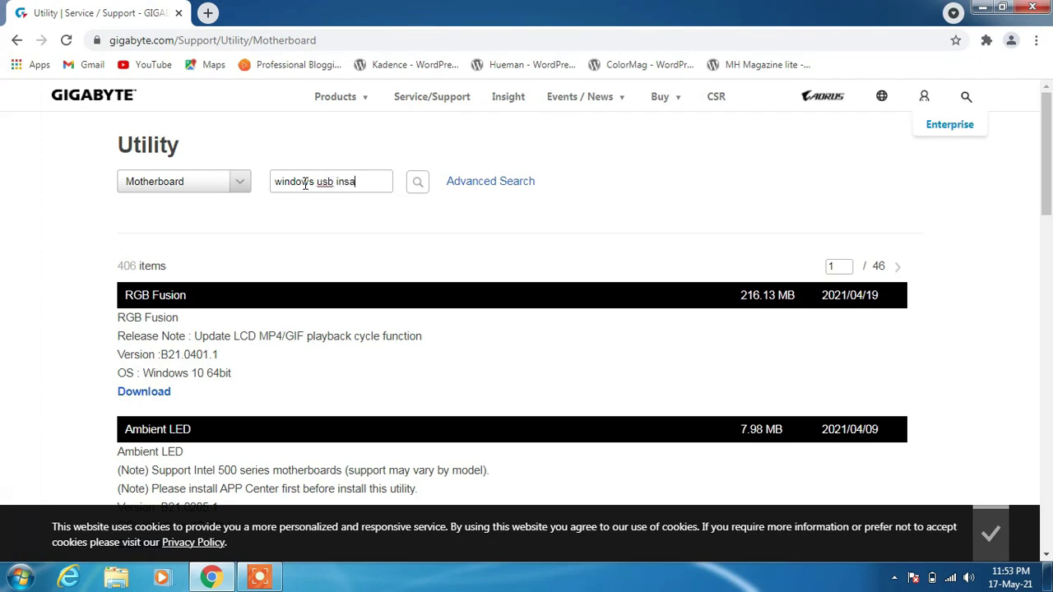
{"action": "type", "text": " insa"}
{"action": "key", "text": "BackSpace"}
{"action": "type", "text": "tallation to"}
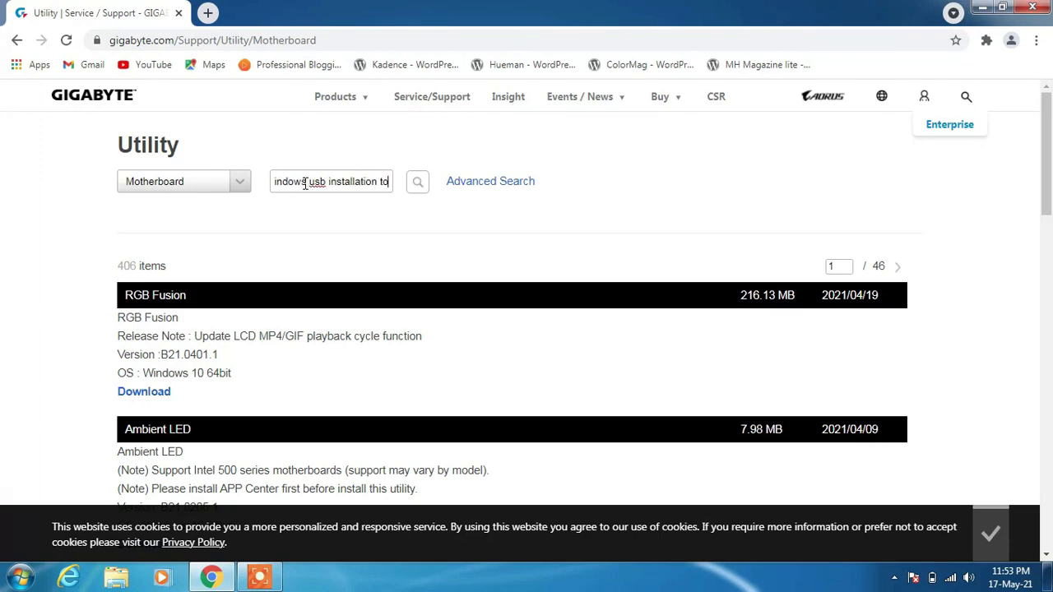
{"action": "type", "text": "ol"}
Run the keyword search and browse the Windows USB Installation Tool results.
{"action": "key", "text": "Return"}
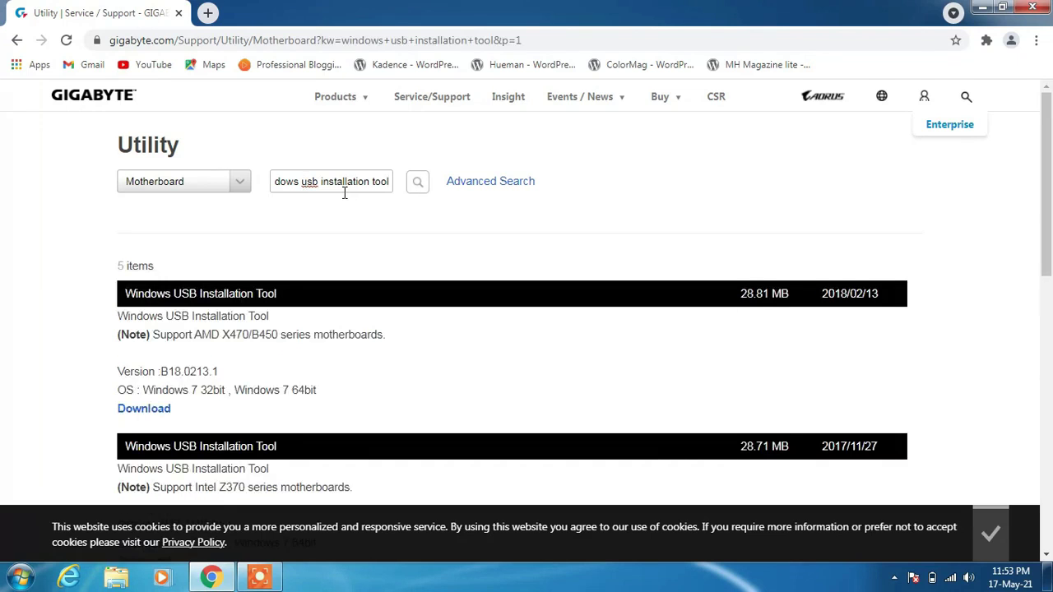
{"action": "scroll", "coordinate": [7, 275], "scroll_direction": "down", "scroll_amount": 2}
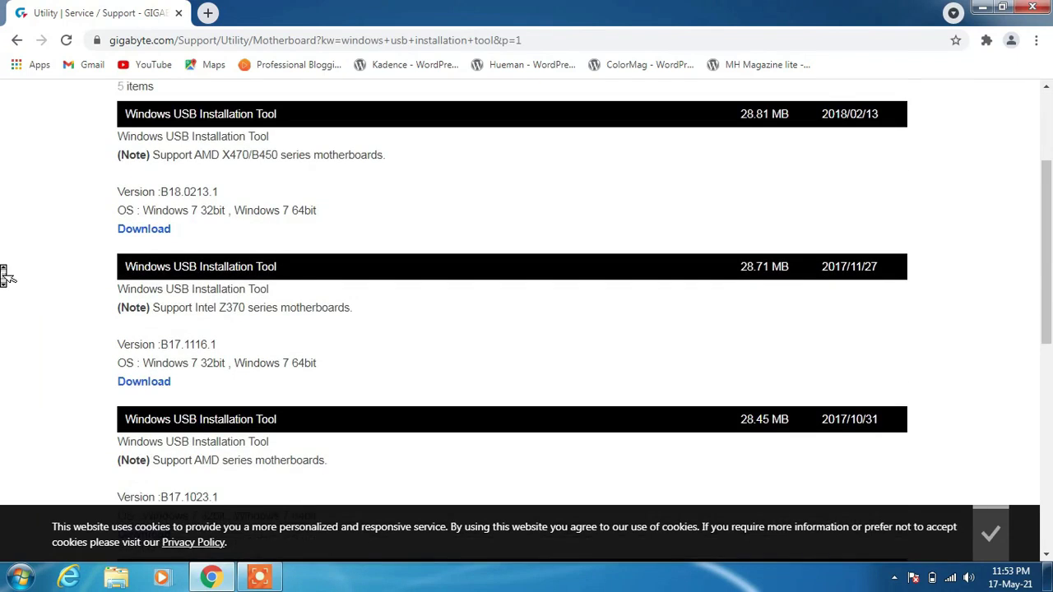
{"action": "scroll", "coordinate": [7, 276], "scroll_direction": "down", "scroll_amount": 3}
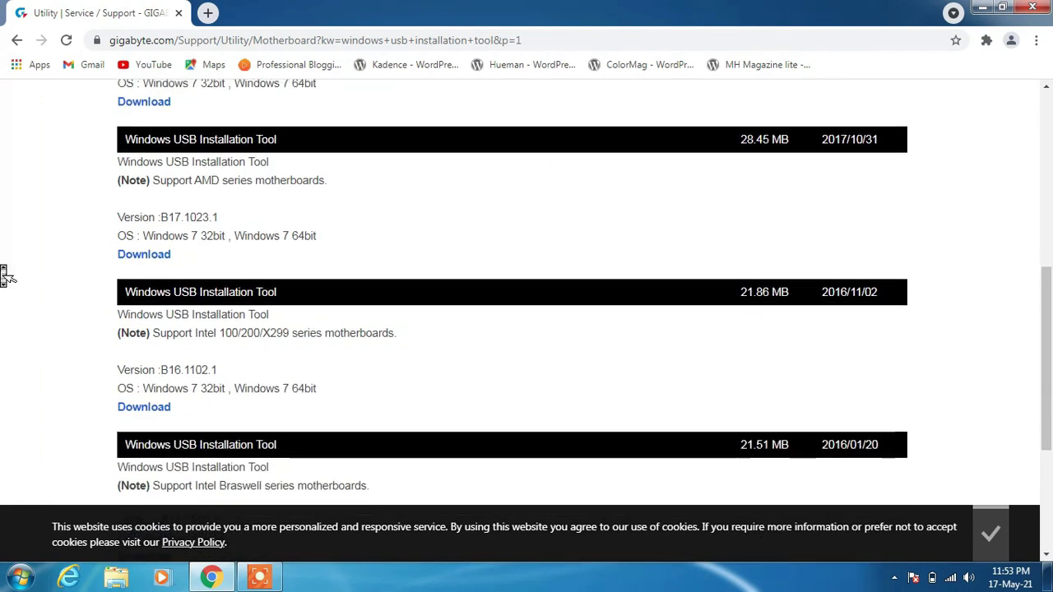
{"action": "scroll", "coordinate": [6, 275], "scroll_direction": "up", "scroll_amount": 1}
{"action": "scroll", "coordinate": [3, 271], "scroll_direction": "down", "scroll_amount": 1}
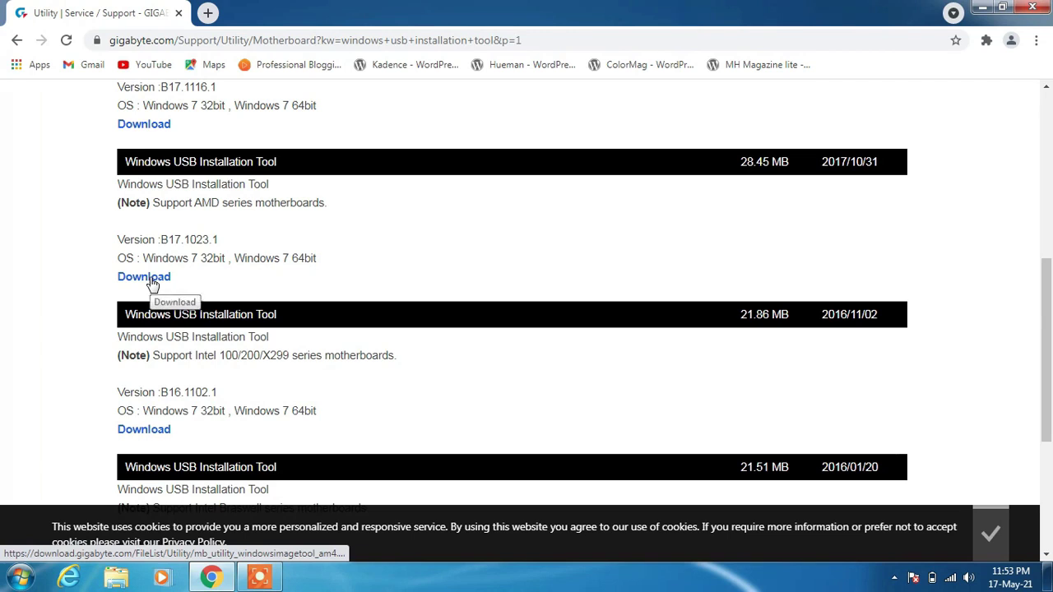
{"action": "scroll", "coordinate": [68, 306], "scroll_direction": "down", "scroll_amount": 1}
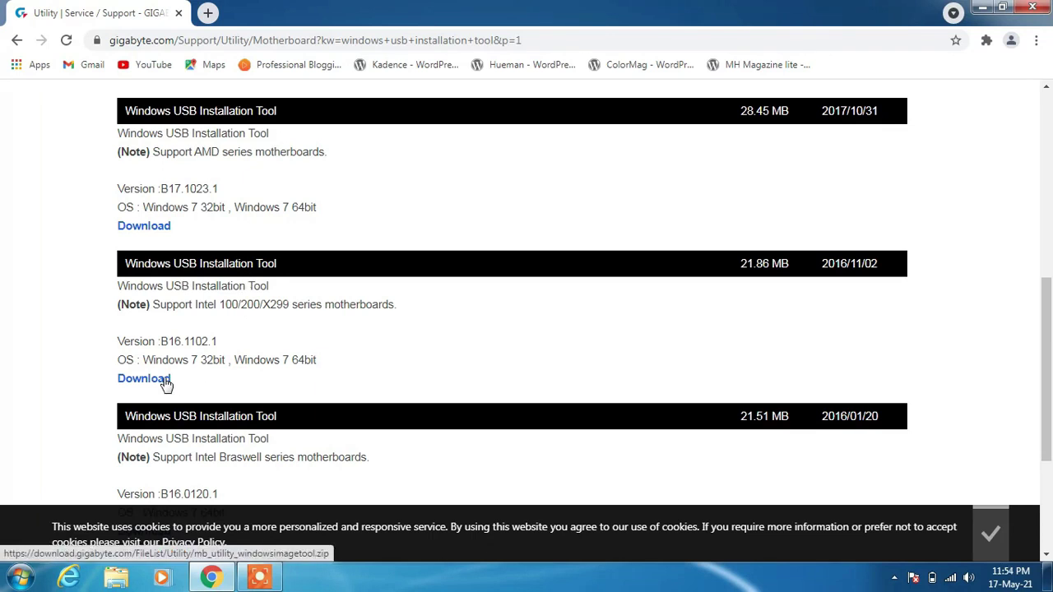
Download the Intel 100/200/X299 version as mb_utility_windowsimagetool.zip and show it in its folder.
{"action": "left_click", "coordinate": [164, 381]}
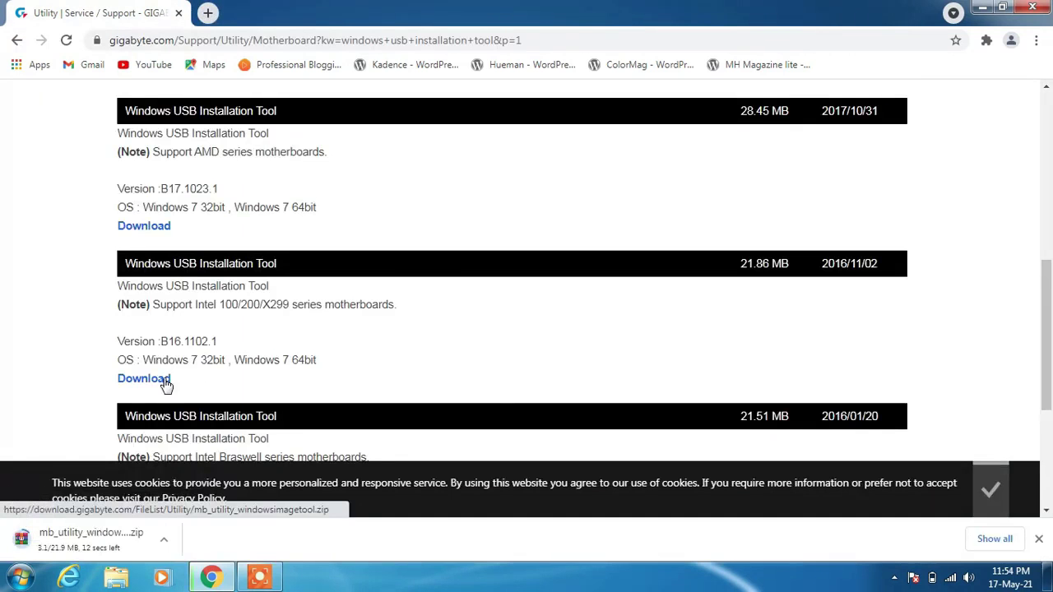
{"action": "left_click", "coordinate": [171, 534]}
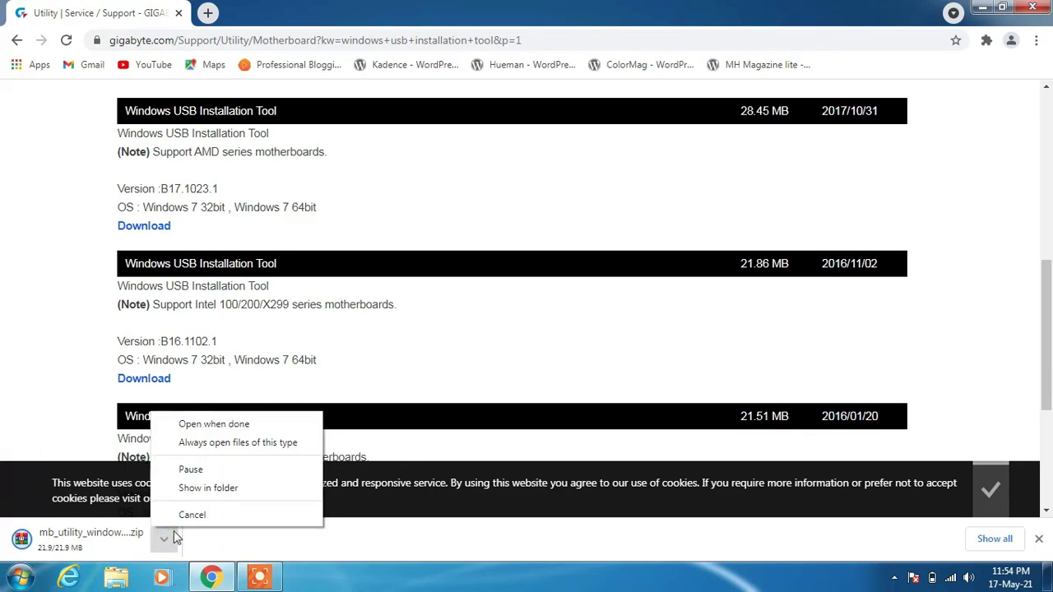
{"action": "left_click", "coordinate": [208, 489]}
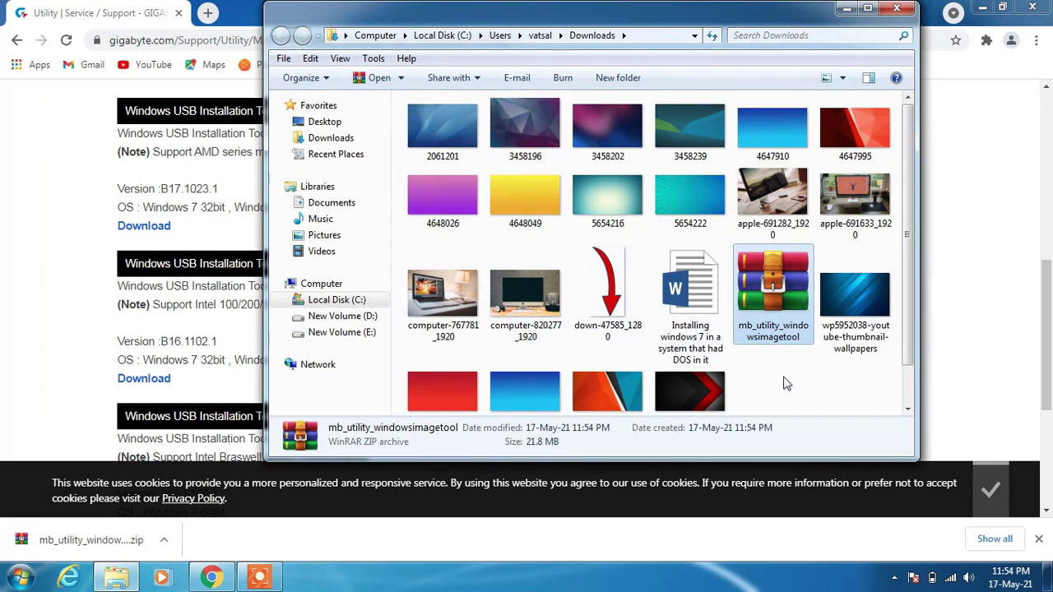
Move the mb_utility_windowsimagetool archive from Downloads onto the desktop.
{"action": "key", "text": "ctrl+x"}
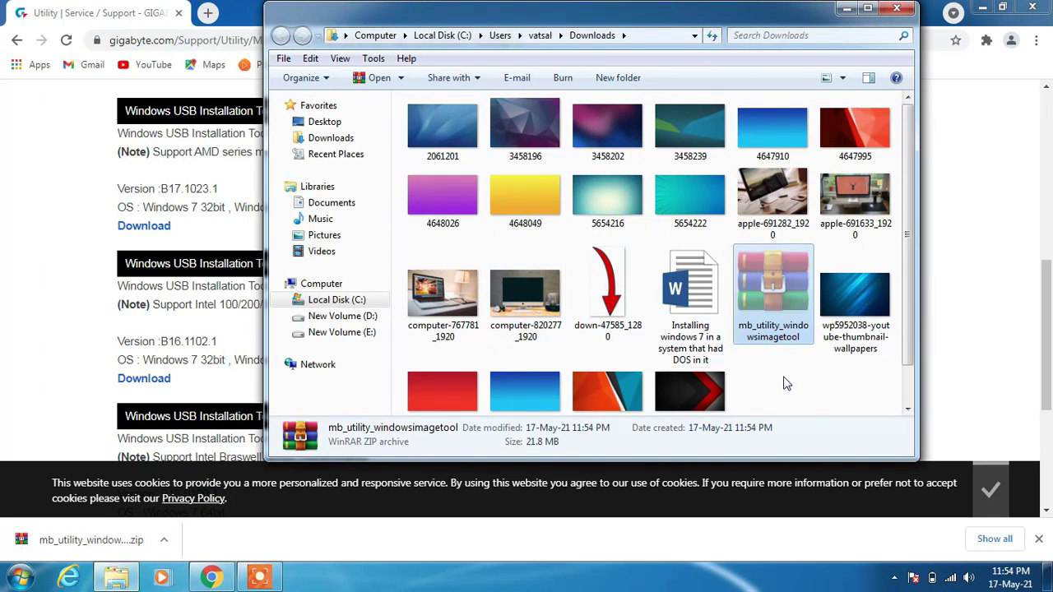
{"action": "left_click", "coordinate": [897, 8]}
{"action": "left_click", "coordinate": [984, 8]}
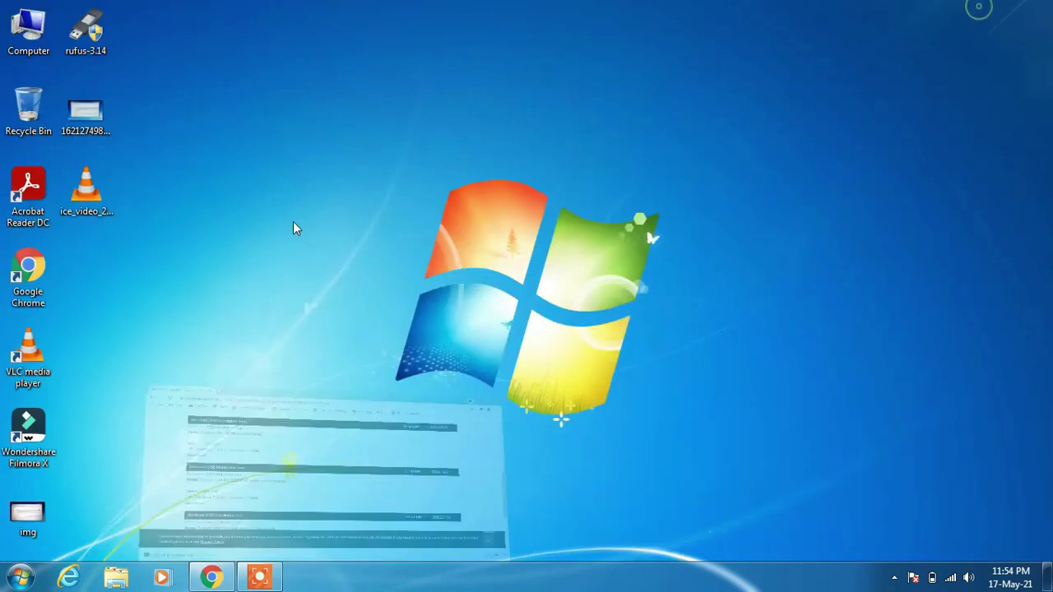
{"action": "right_click", "coordinate": [216, 146]}
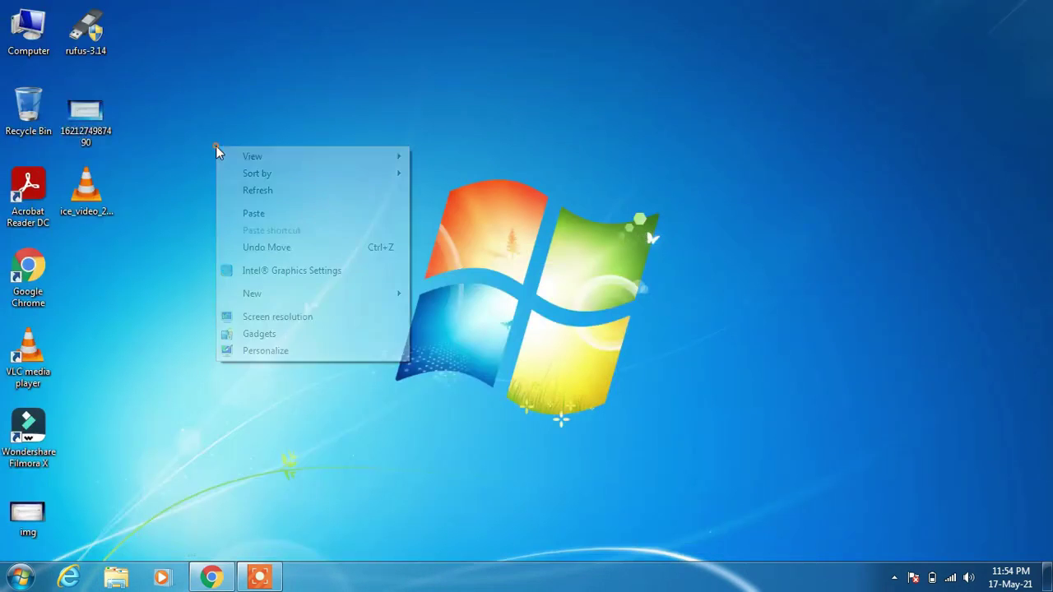
{"action": "left_click", "coordinate": [260, 213]}
Line the archive up in the desktop icons and extract it to 'mb_utility_windowsimagetool\'.
{"action": "left_click_drag", "start_coordinate": [205, 132], "coordinate": [163, 282]}
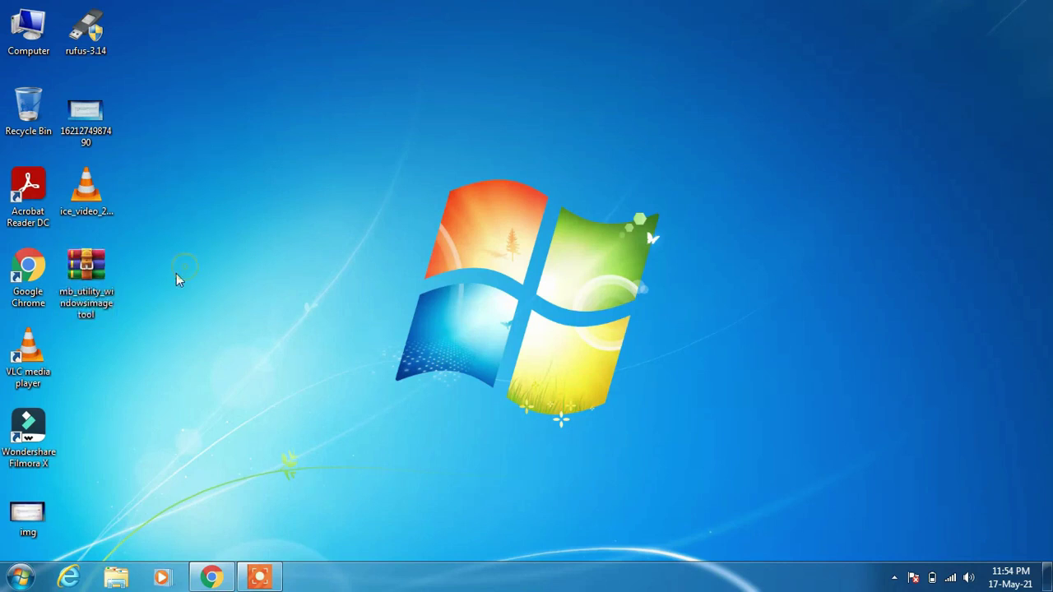
{"action": "right_click", "coordinate": [85, 284]}
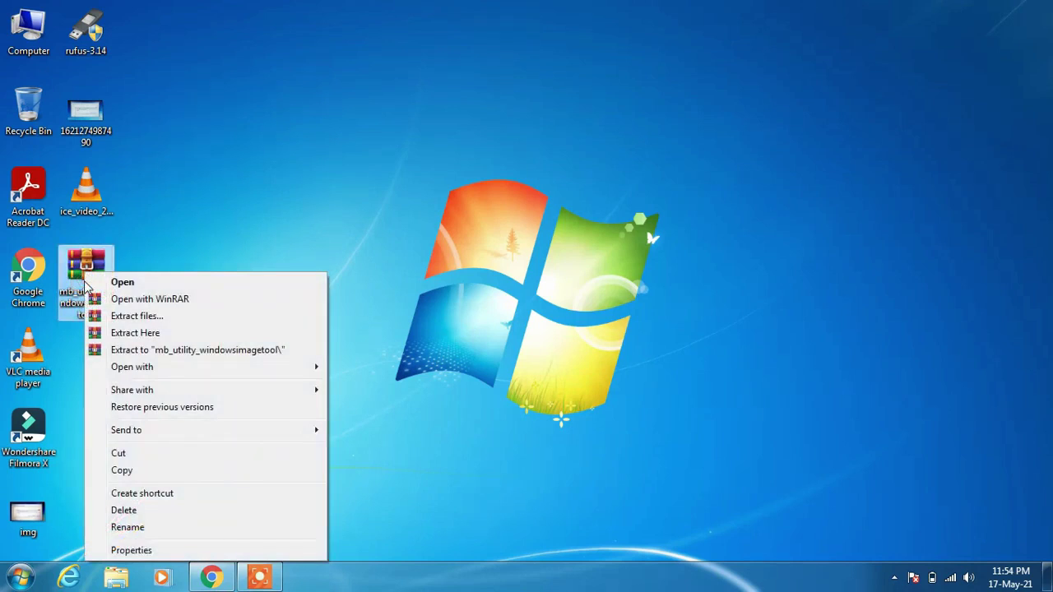
{"action": "left_click", "coordinate": [128, 350]}
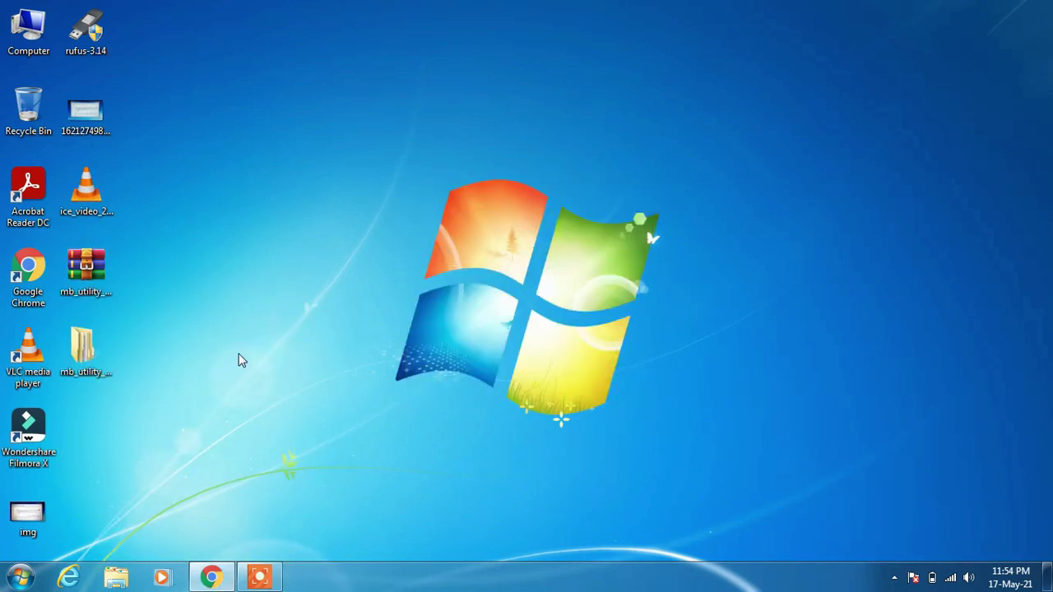
Open the extracted folder's WindowsImageTool subfolder and select the WindowsImageTool application.
{"action": "double_click", "coordinate": [101, 341]}
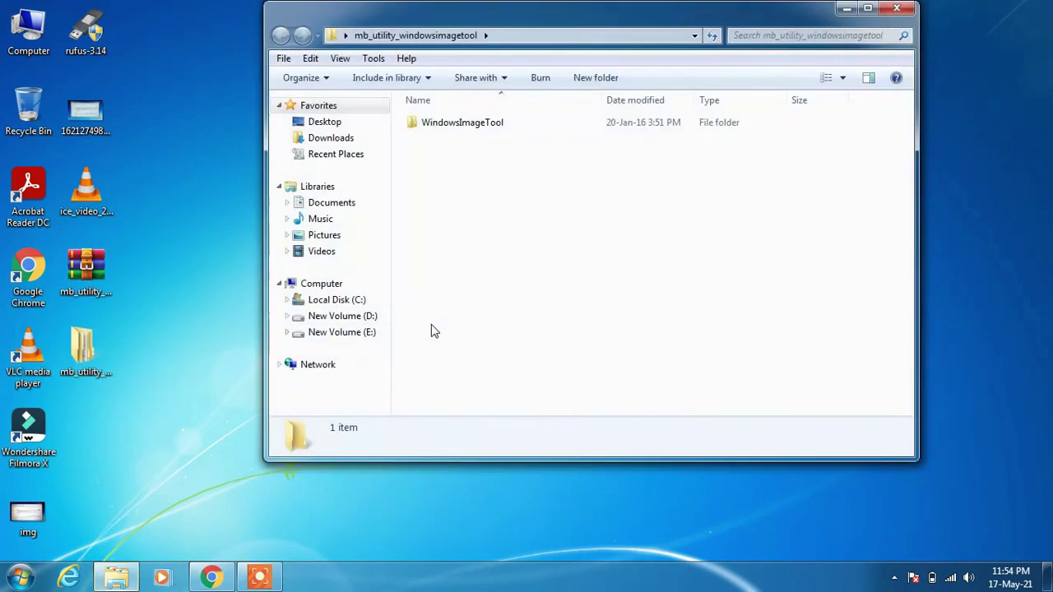
{"action": "left_click", "coordinate": [479, 128]}
{"action": "double_click", "coordinate": [479, 132]}
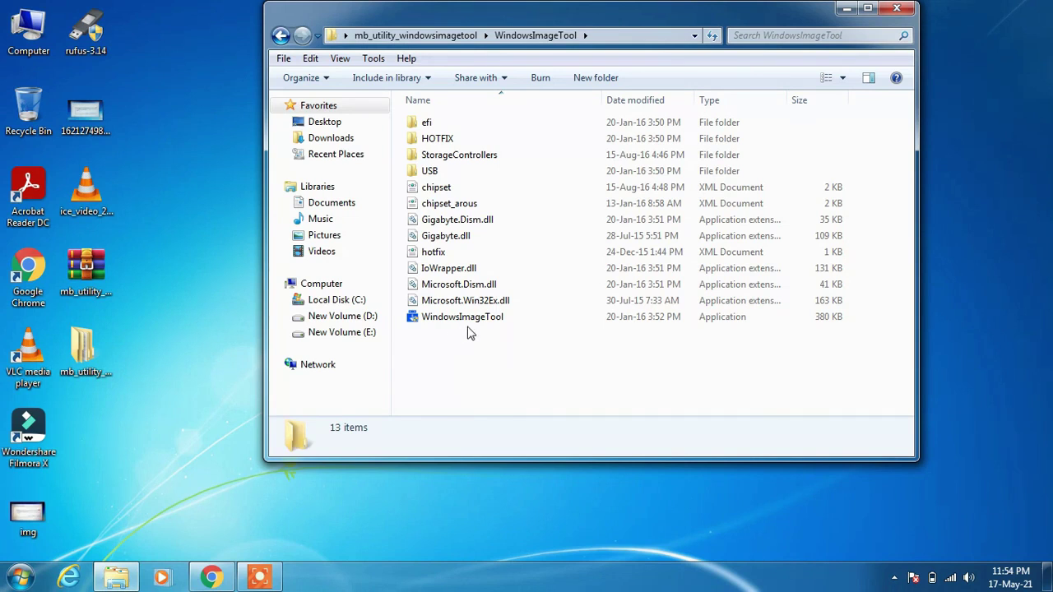
{"action": "mouse_move", "coordinate": [449, 327]}
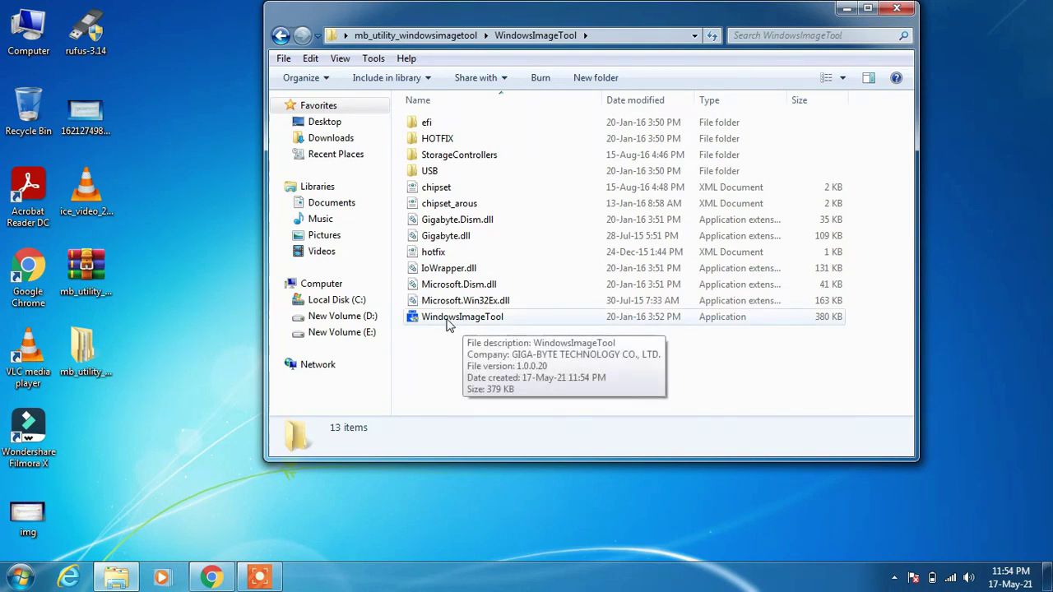
{"action": "left_click", "coordinate": [451, 321]}
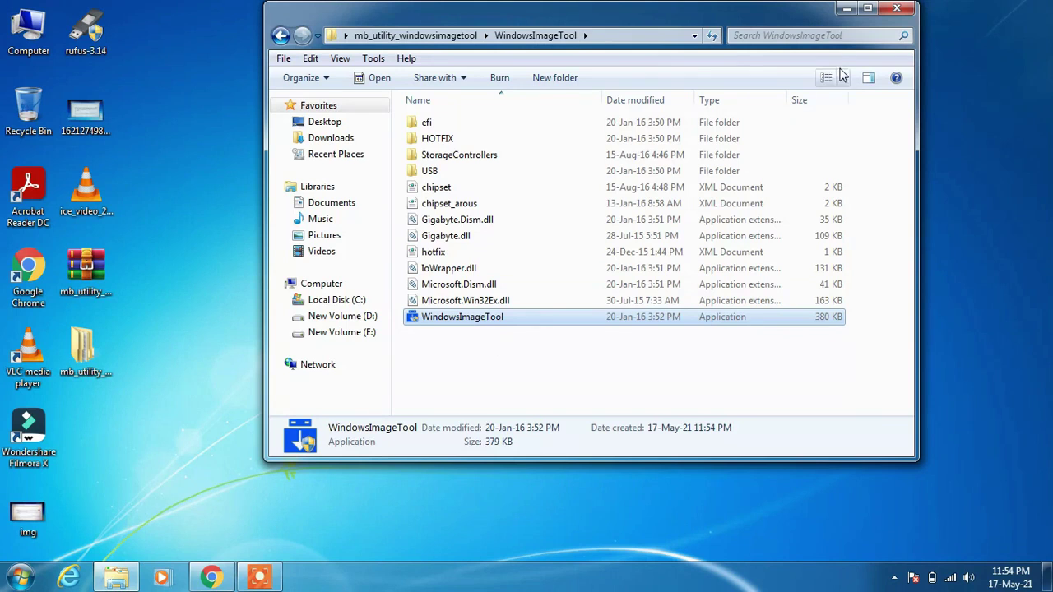
Launch WindowsImageTool and choose the G:\ USB drive (585.3 MB free) as destination.
{"action": "left_click", "coordinate": [847, 9]}
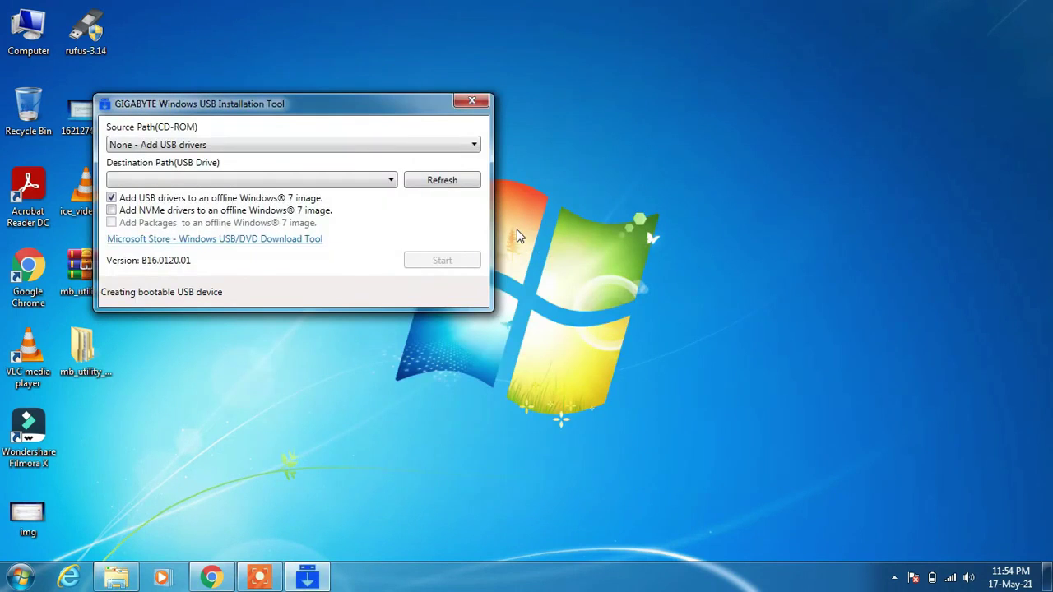
{"action": "left_click_drag", "start_coordinate": [407, 100], "coordinate": [548, 99]}
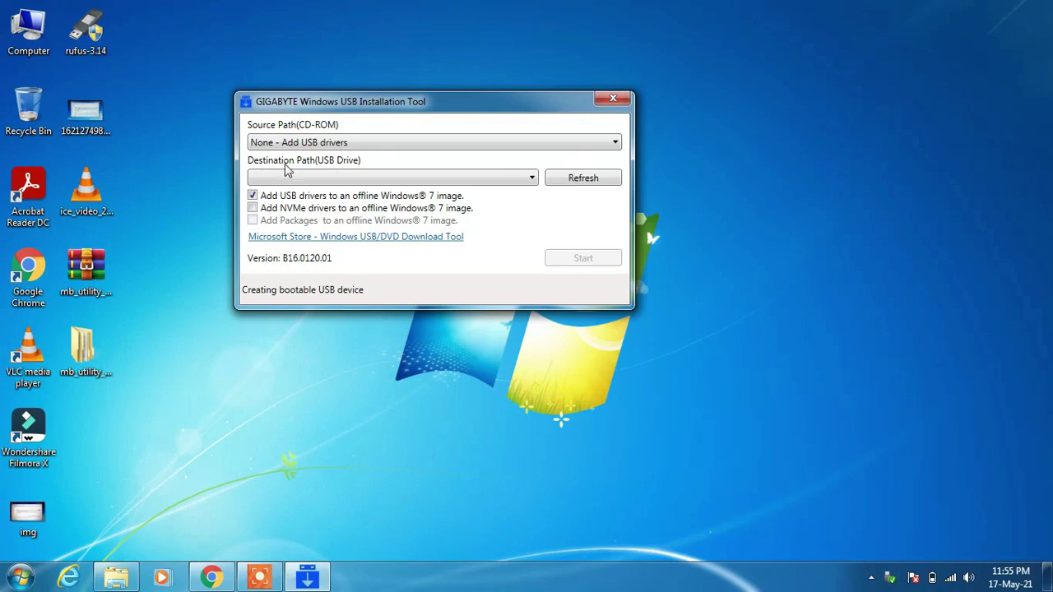
{"action": "left_click", "coordinate": [531, 179]}
{"action": "left_click", "coordinate": [530, 183]}
{"action": "left_click", "coordinate": [532, 183]}
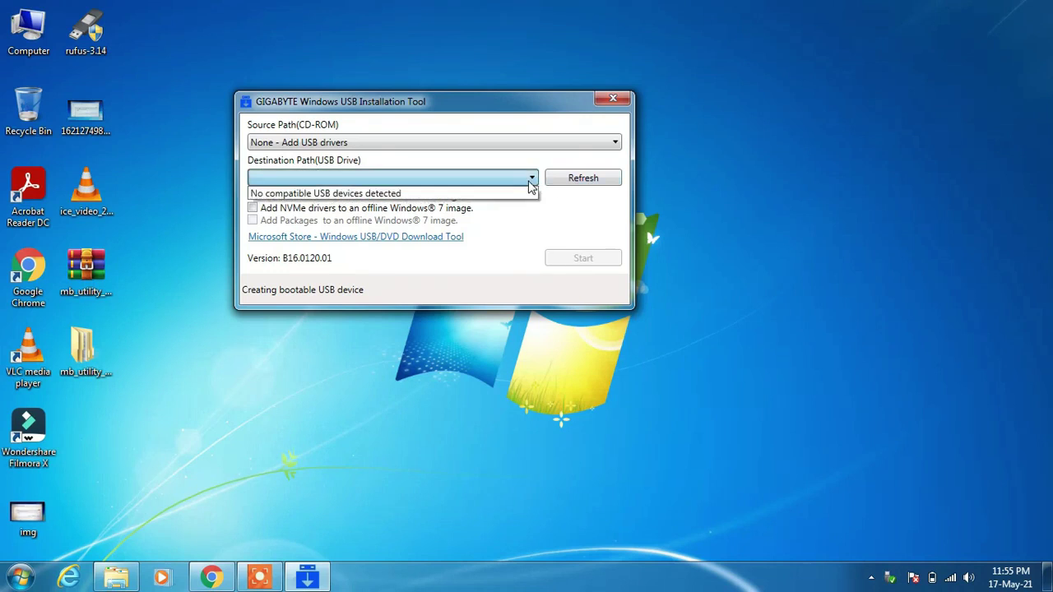
{"action": "left_click", "coordinate": [531, 182]}
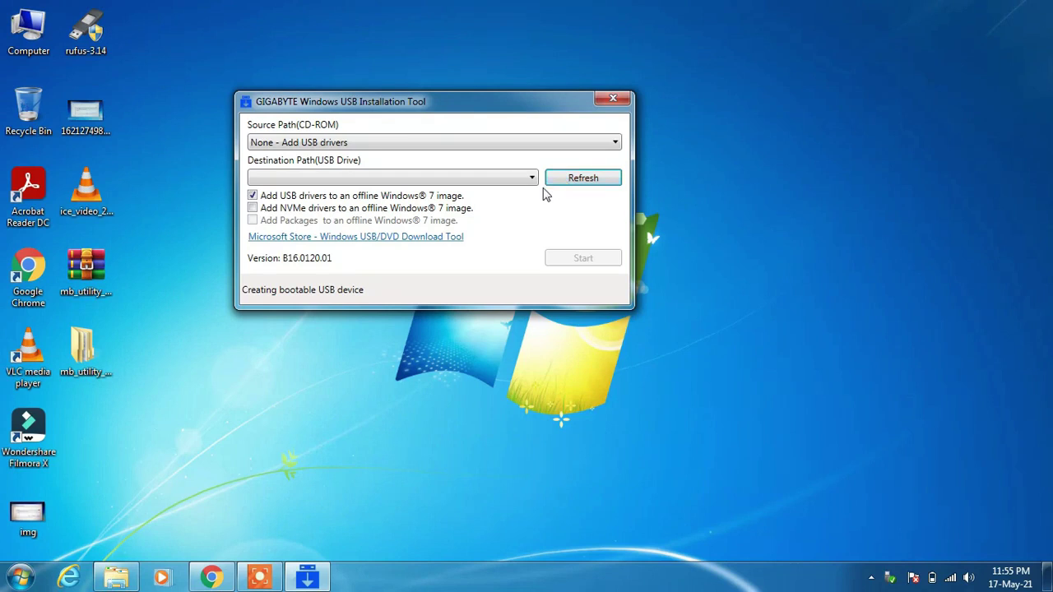
{"action": "left_click", "coordinate": [531, 183]}
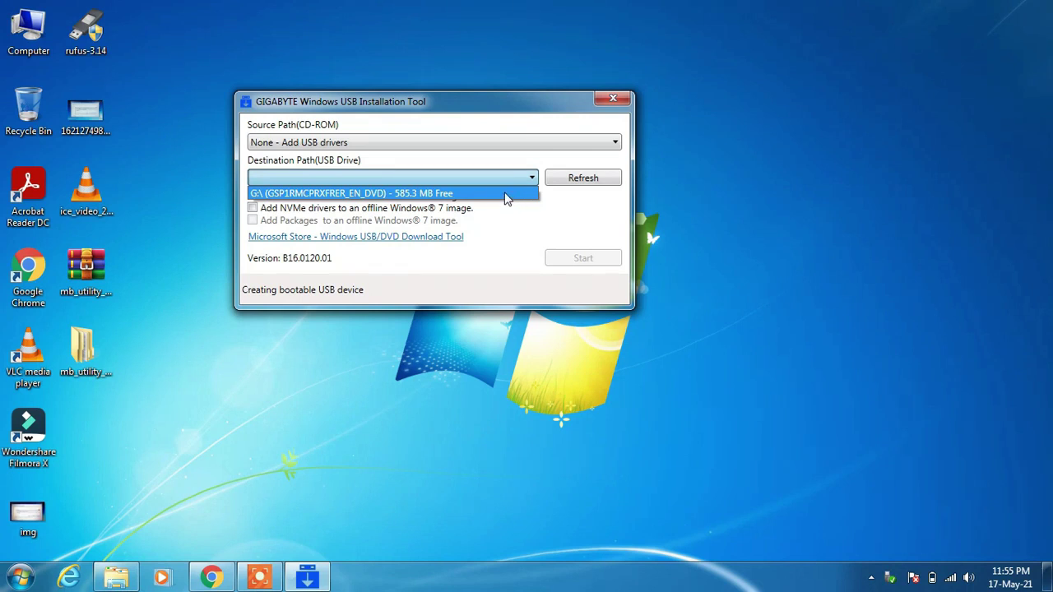
{"action": "left_click", "coordinate": [504, 195]}
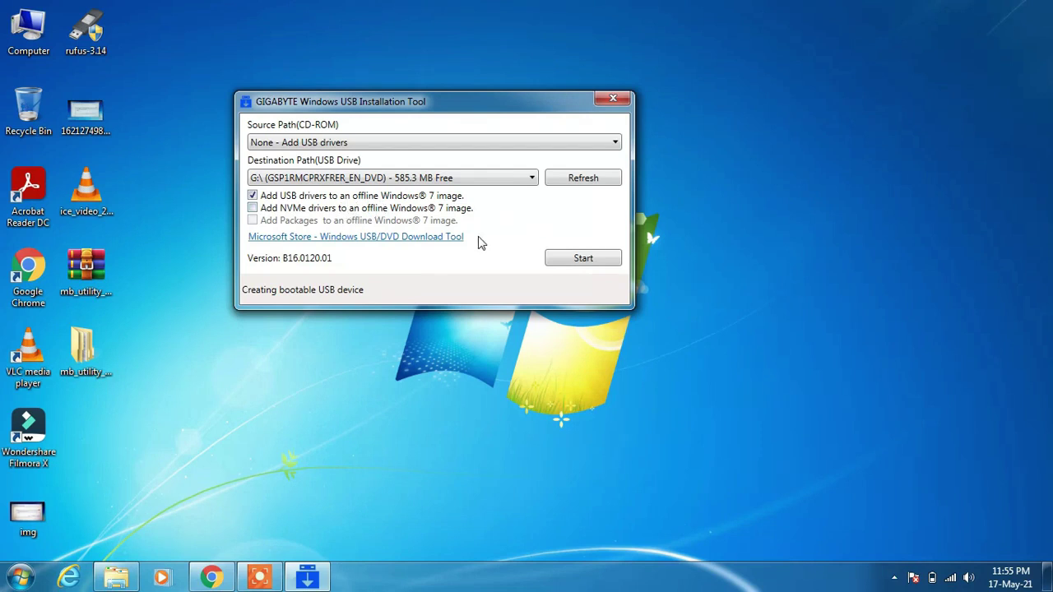
Start creating the Windows 7 USB installation disk on G:\ and wait until it reports complete.
{"action": "left_click", "coordinate": [564, 260]}
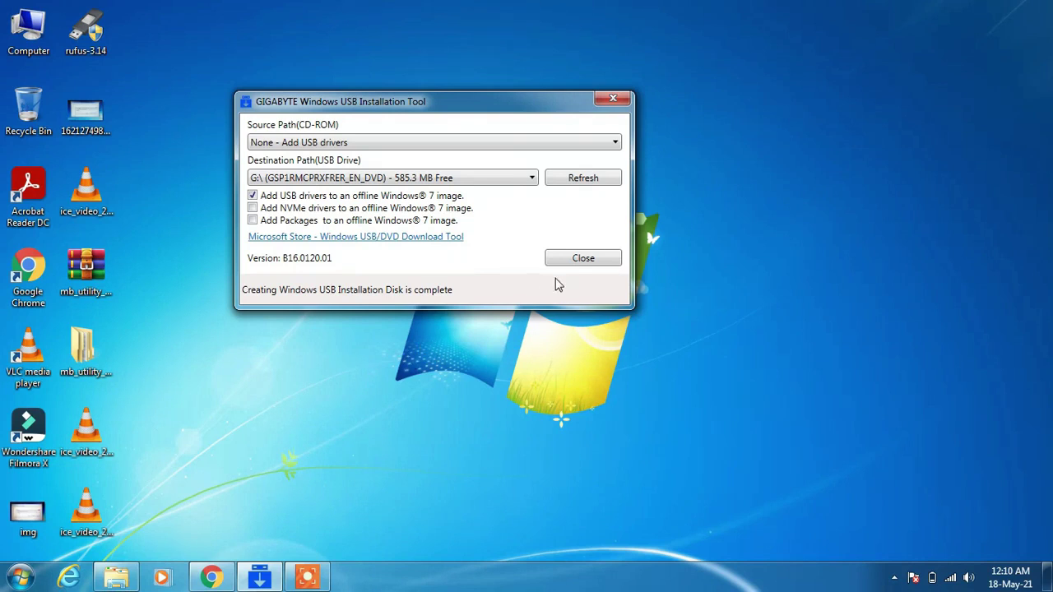
Close the GIGABYTE Windows USB Installation Tool window.
{"action": "left_click", "coordinate": [577, 260]}
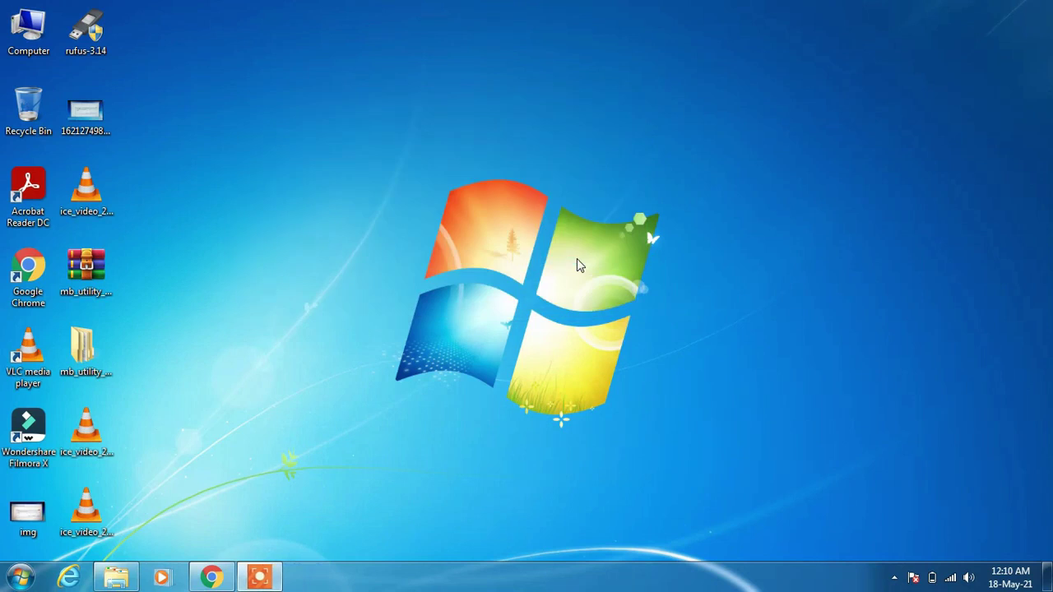